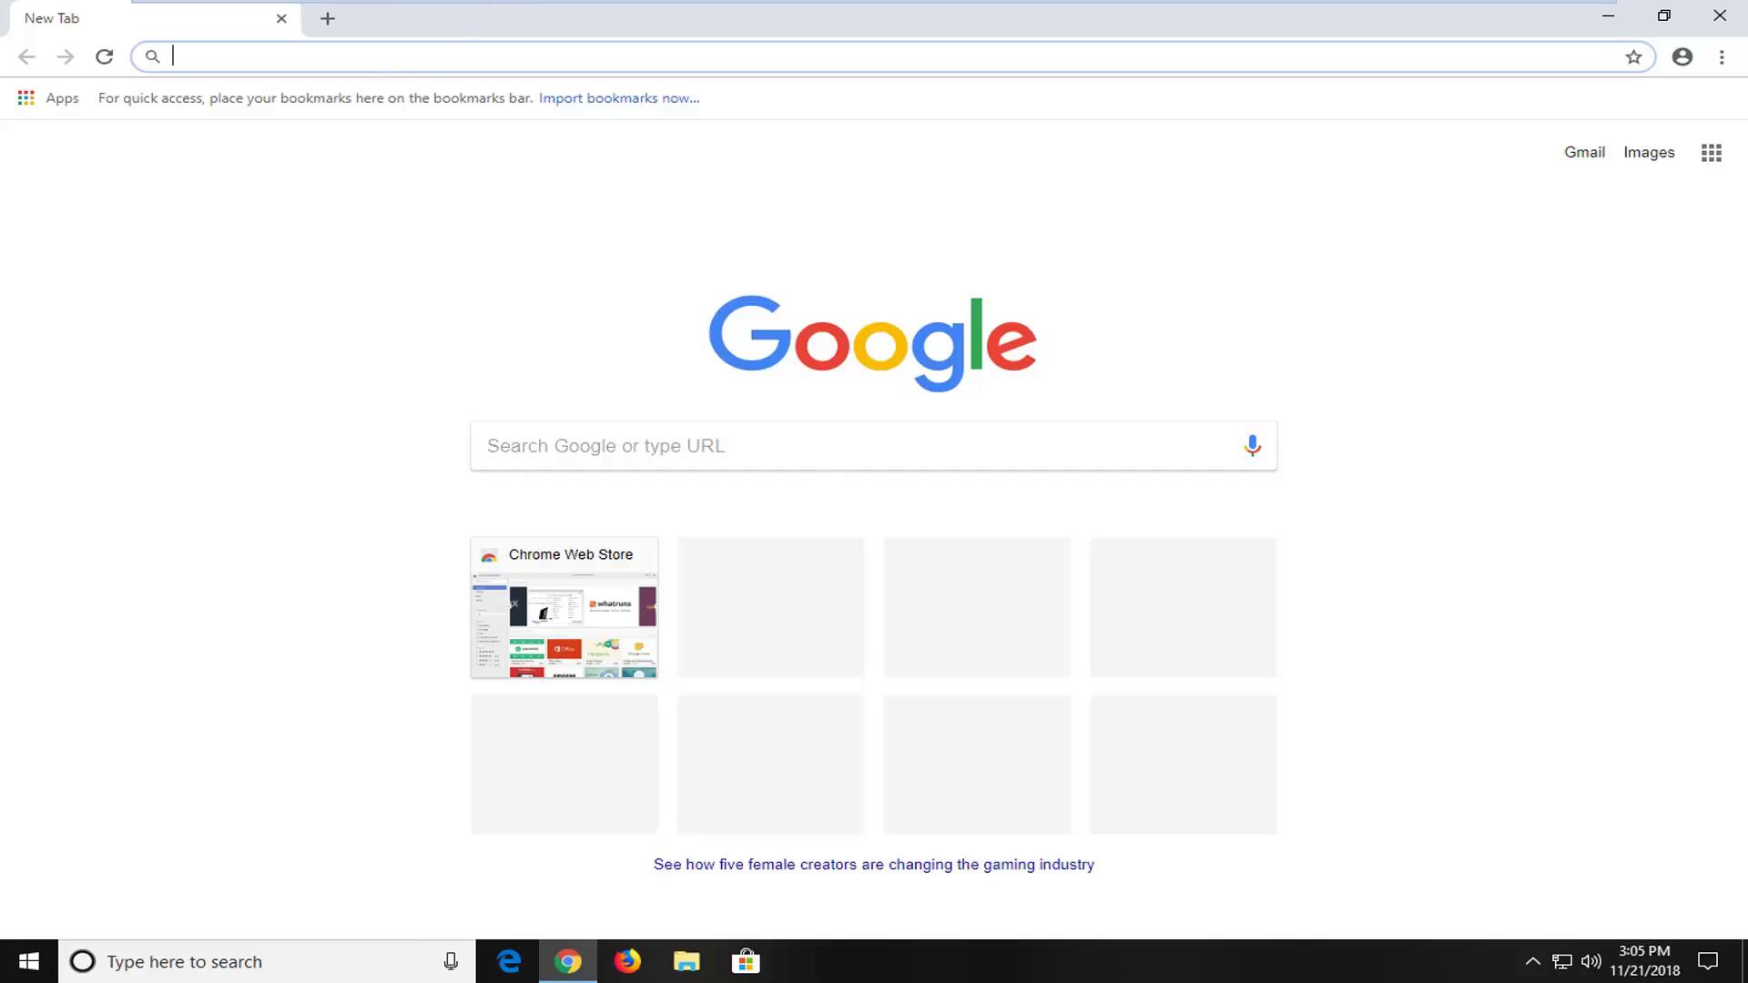
Paste the google.com/chrome address into the address bar and load the download page
{"action": "right_click", "coordinate": [368, 56]}
{"action": "left_click", "coordinate": [413, 202]}
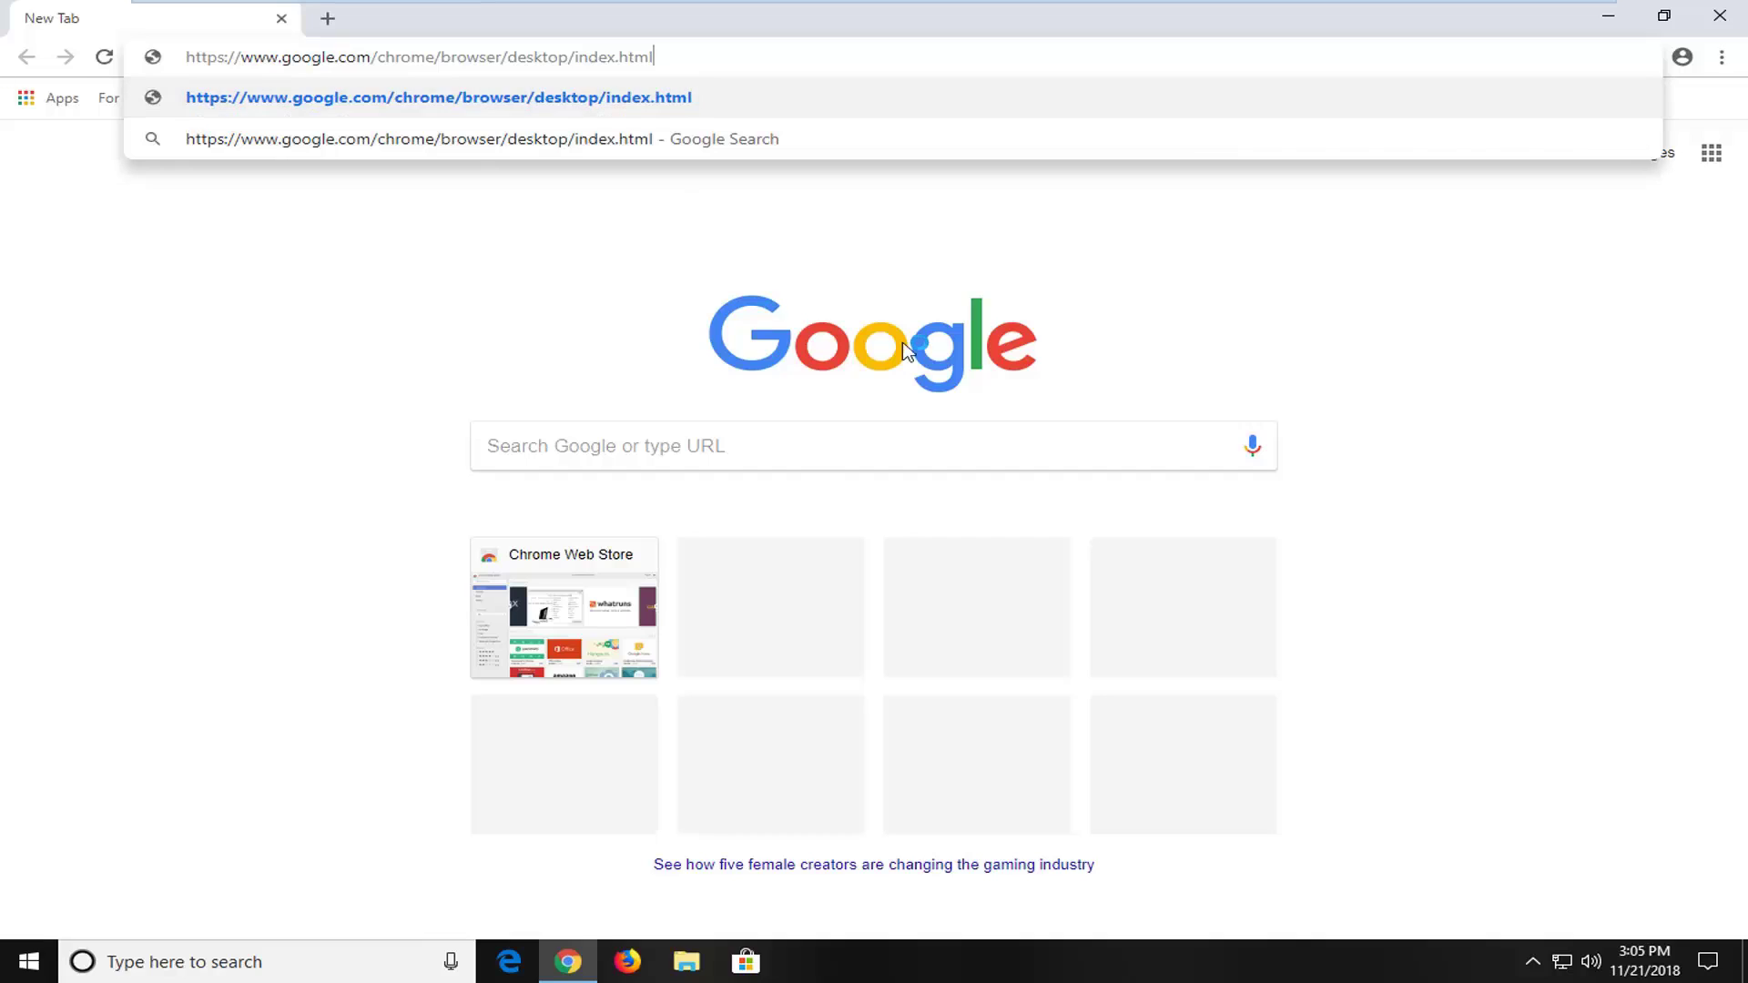
{"action": "key", "text": "Return"}
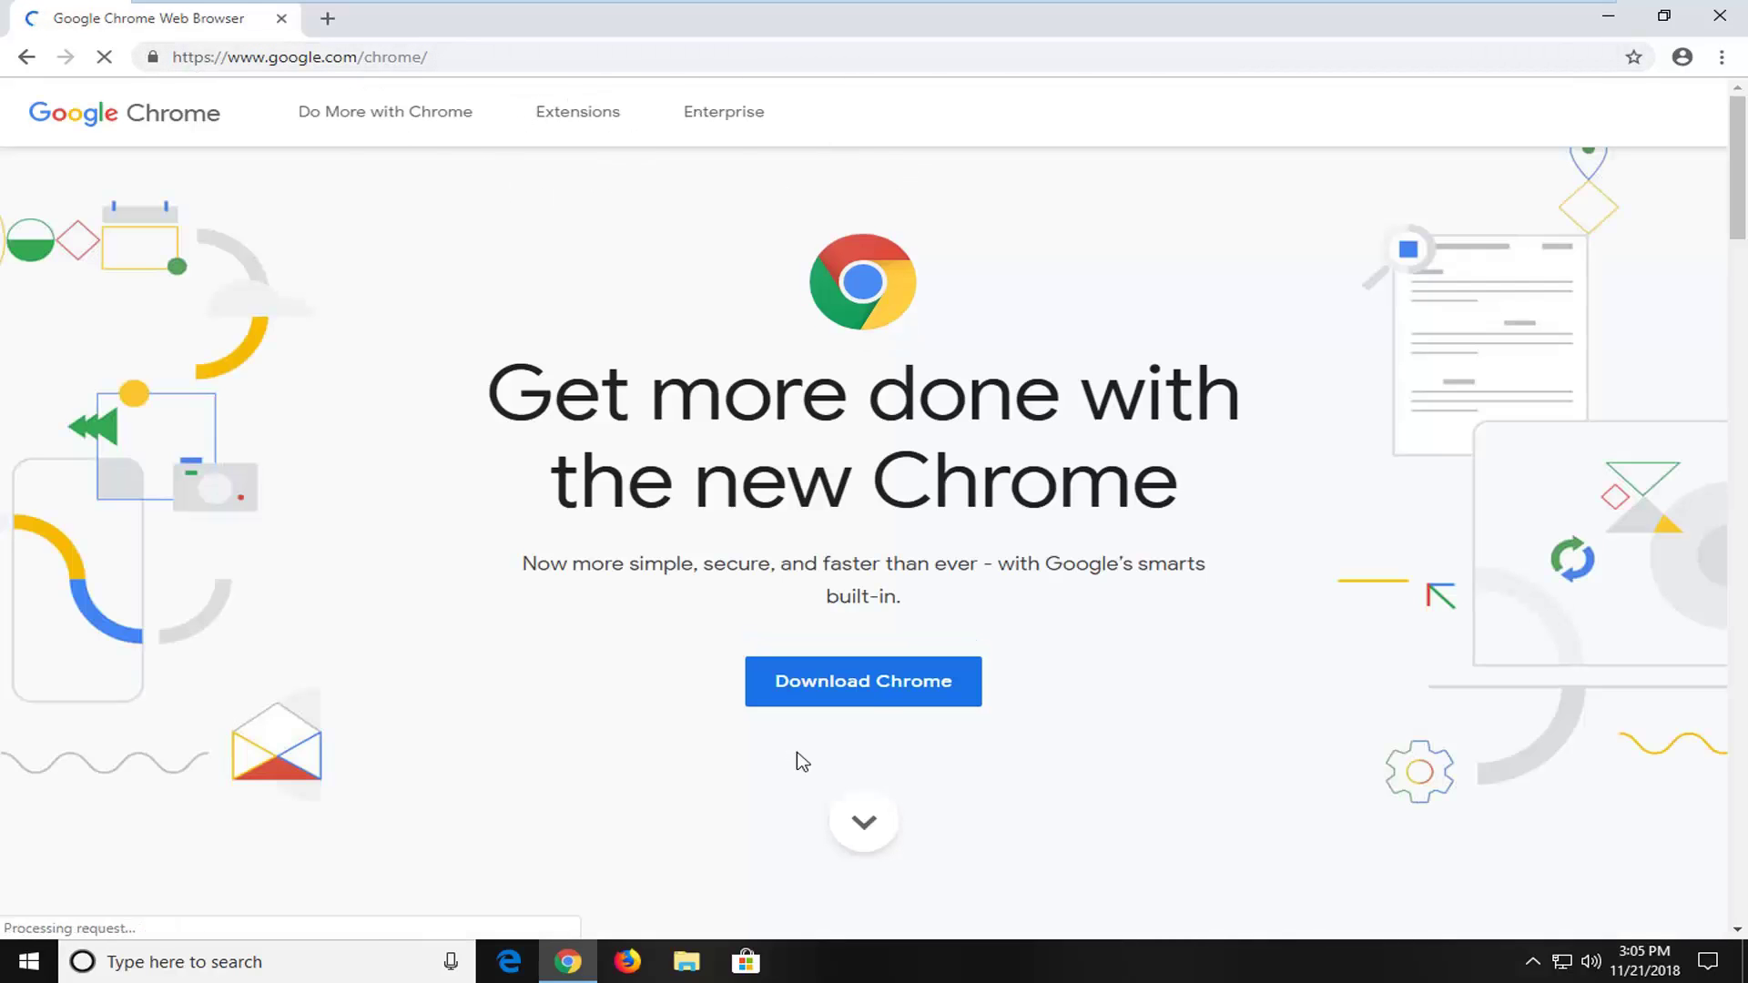
Download Chrome with 'Help make Google Chrome better' unchecked, then run ChromeSetup.exe
{"action": "left_click", "coordinate": [843, 693]}
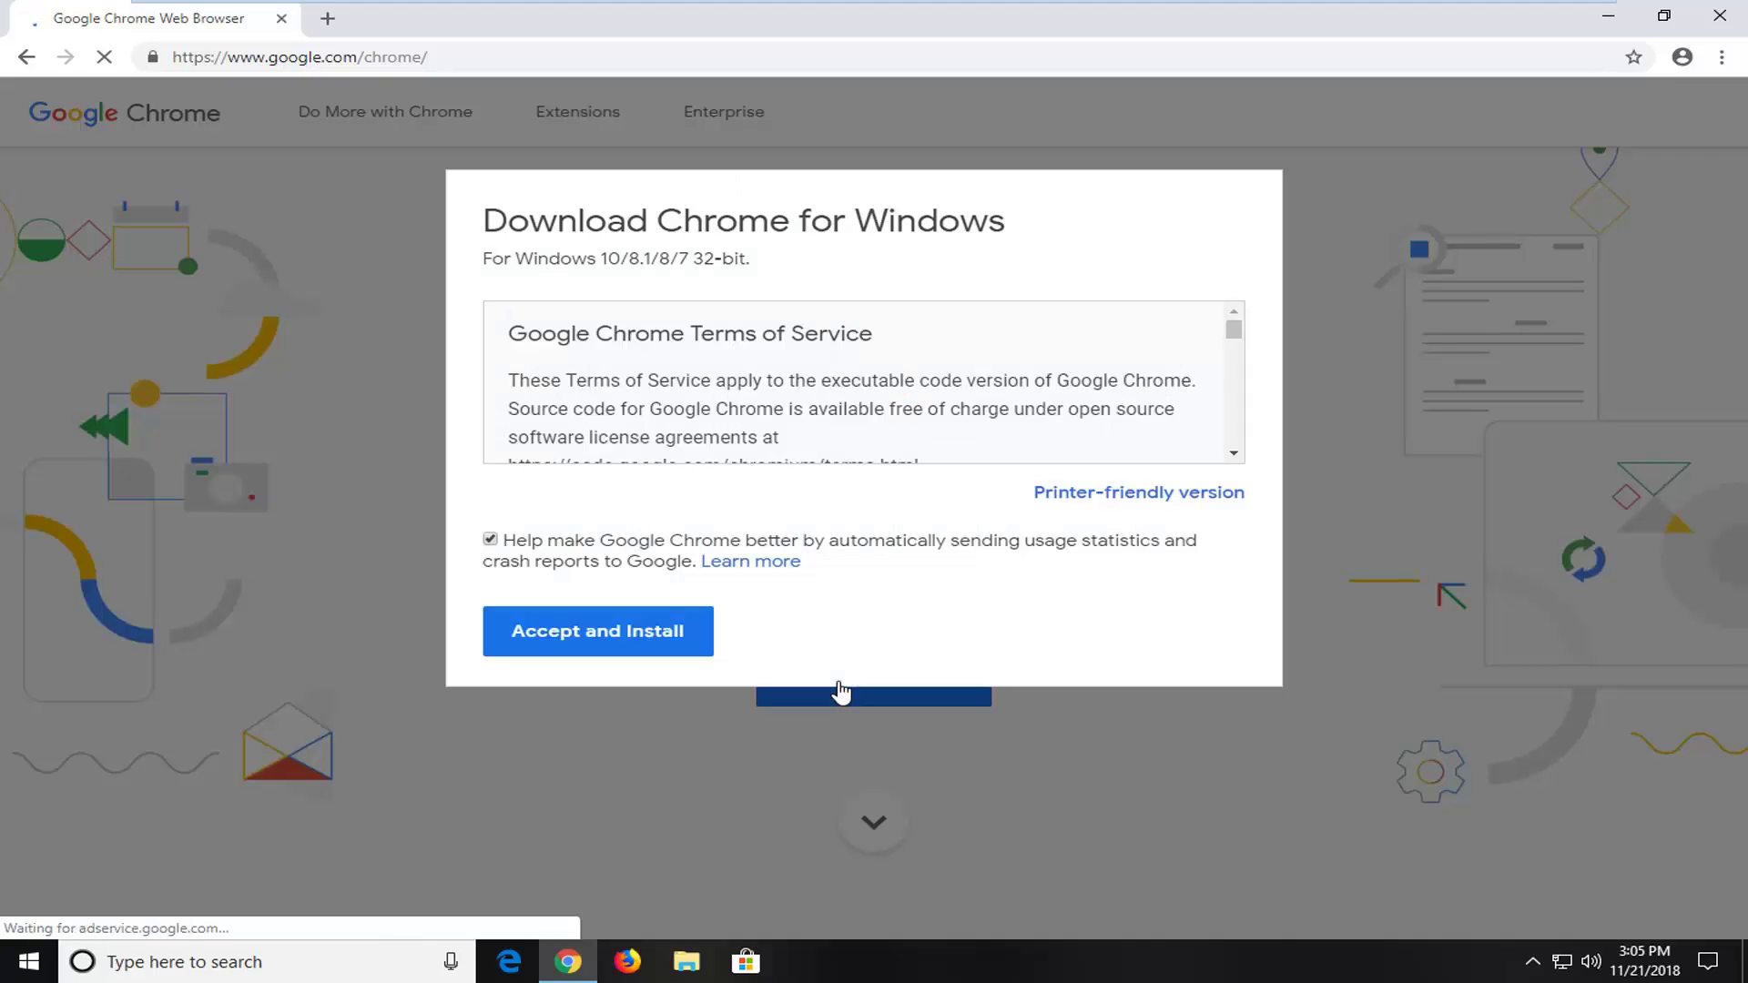
{"action": "left_click", "coordinate": [491, 540]}
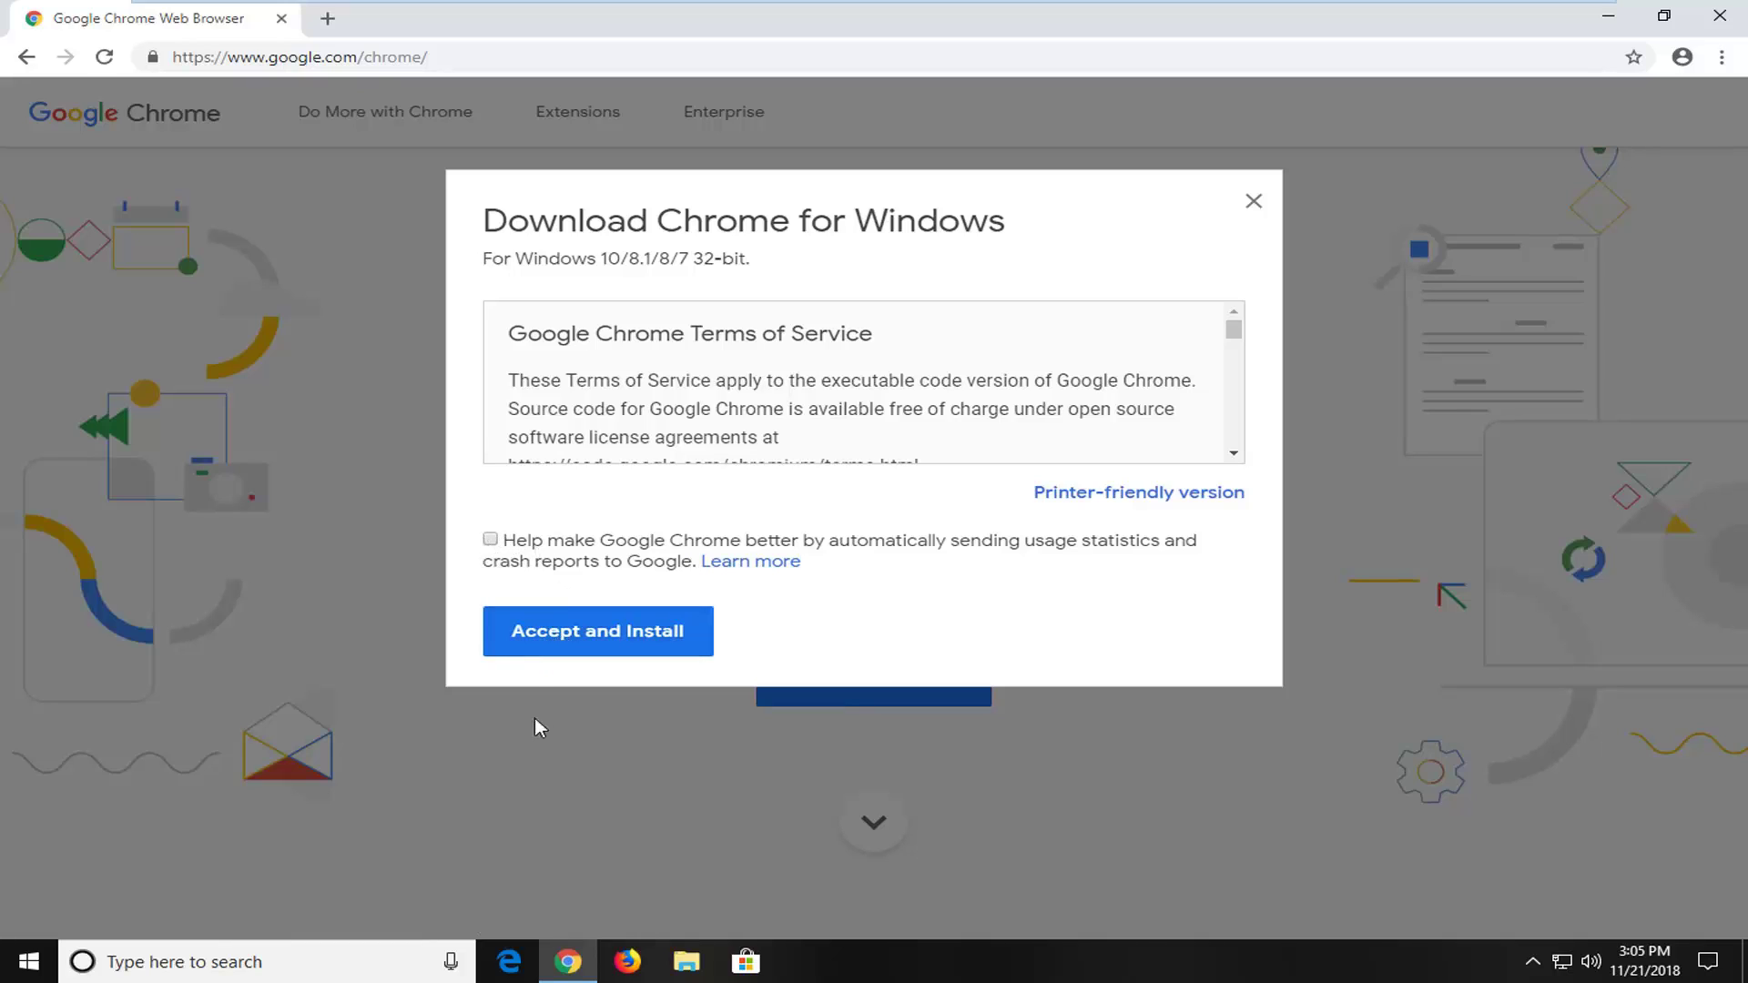
{"action": "left_click", "coordinate": [568, 644]}
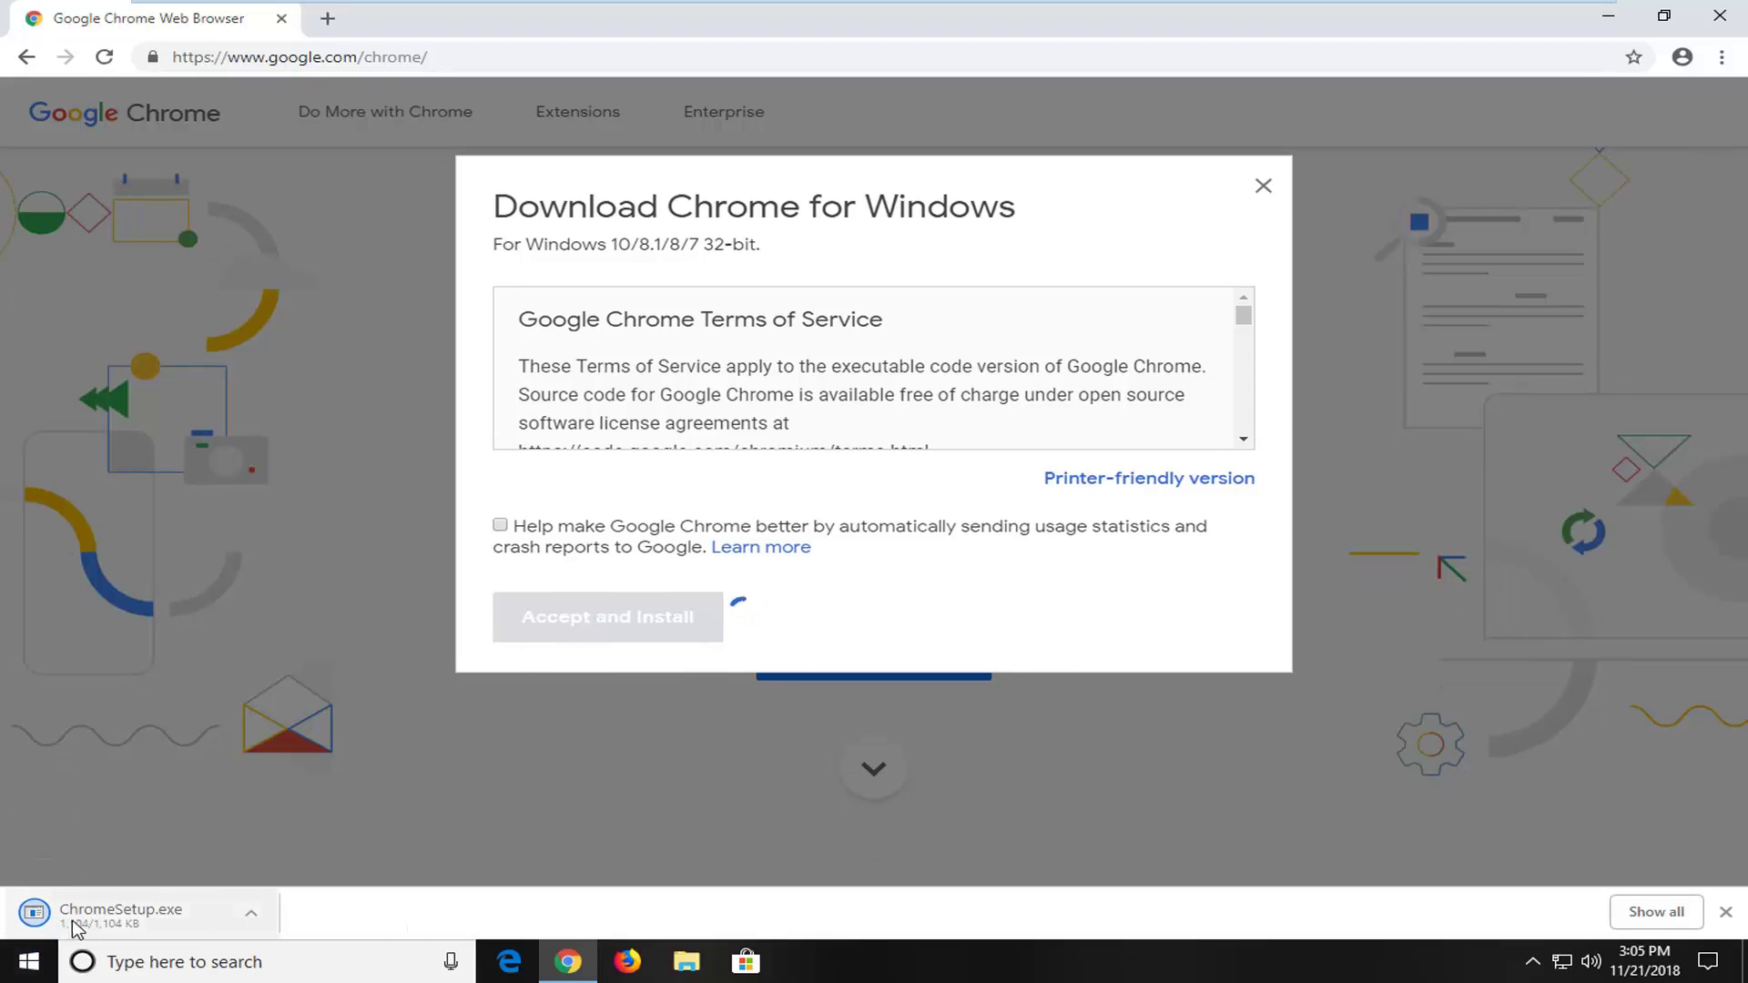
{"action": "left_click", "coordinate": [123, 913]}
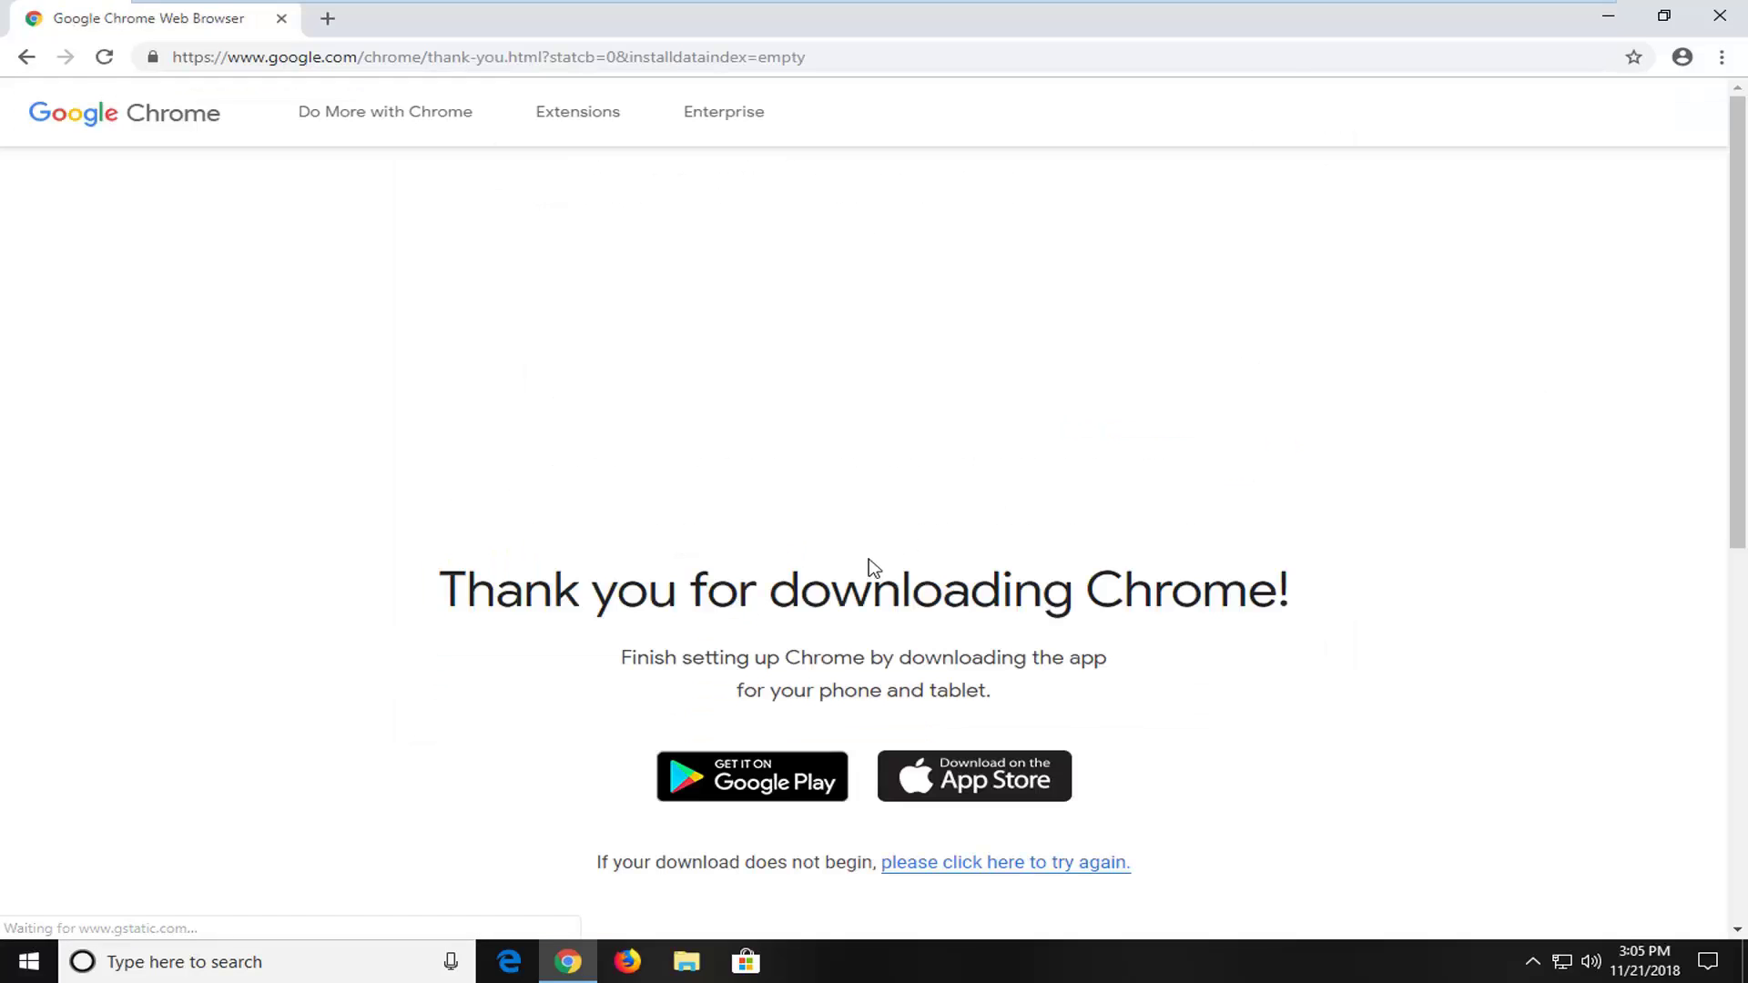
Minimize the browser and let the Chrome installer run to 'Installation complete.'
{"action": "left_click", "coordinate": [1605, 19]}
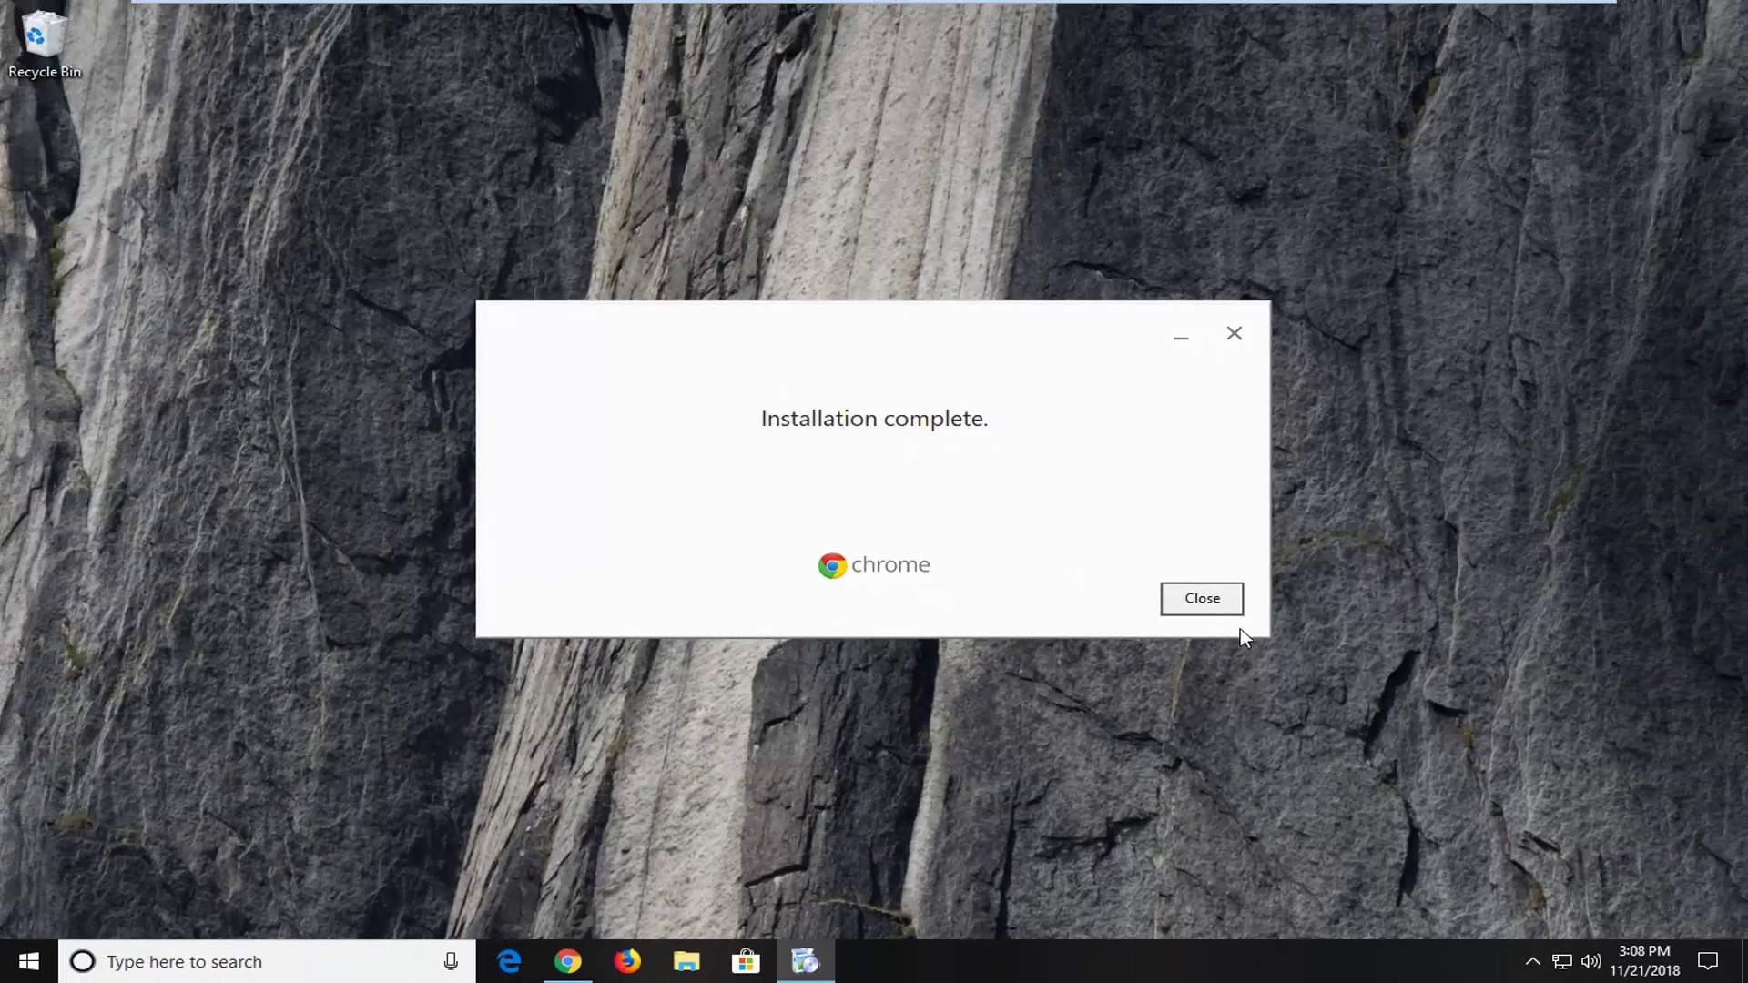
Dismiss the 'Installation complete' dialog and close the new Chrome window
{"action": "left_click", "coordinate": [1217, 606]}
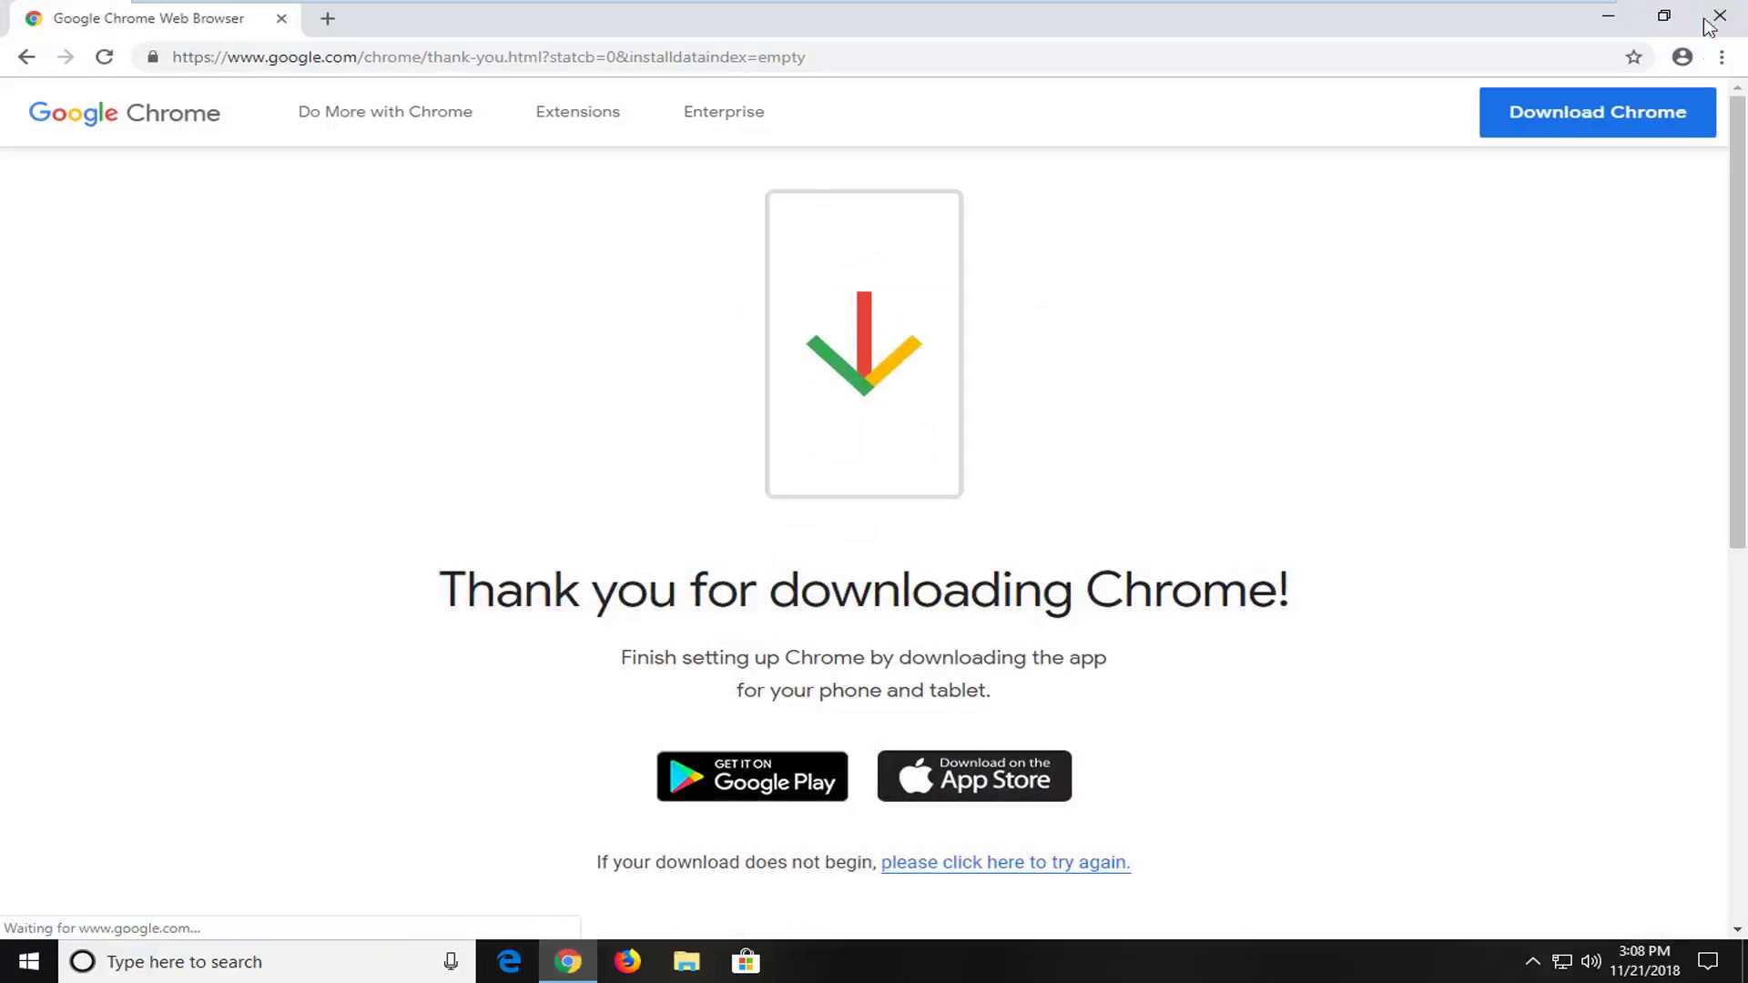
{"action": "left_click", "coordinate": [1718, 17]}
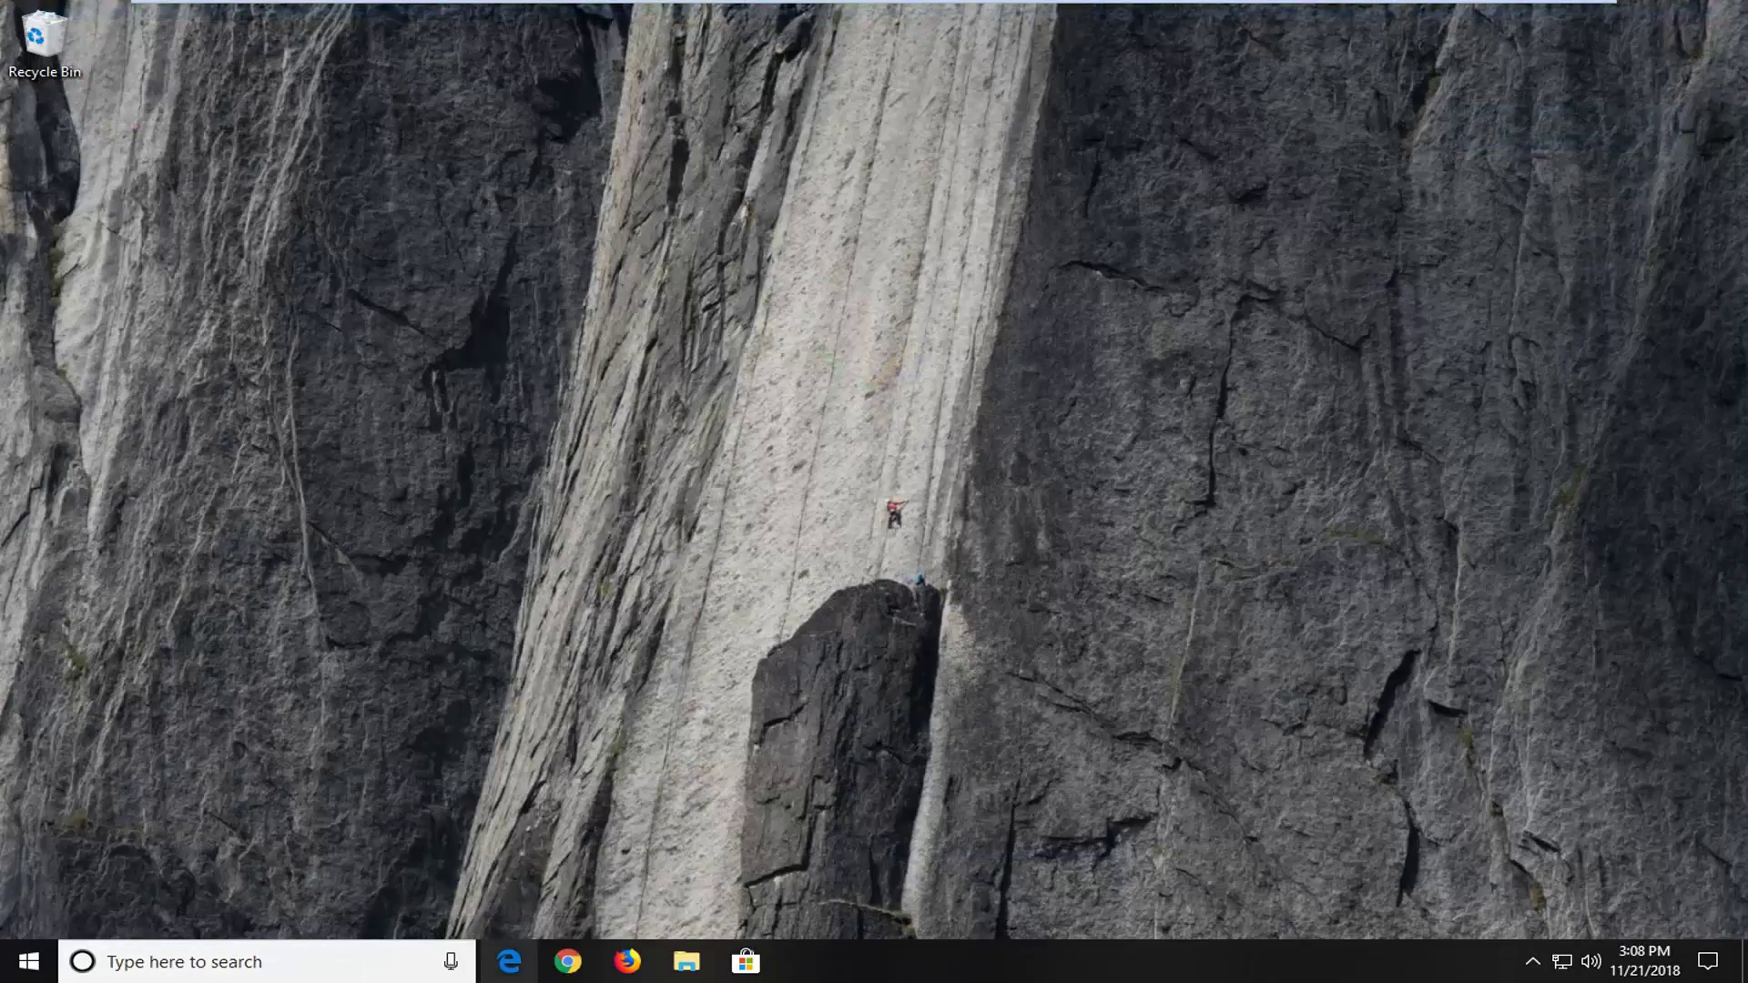